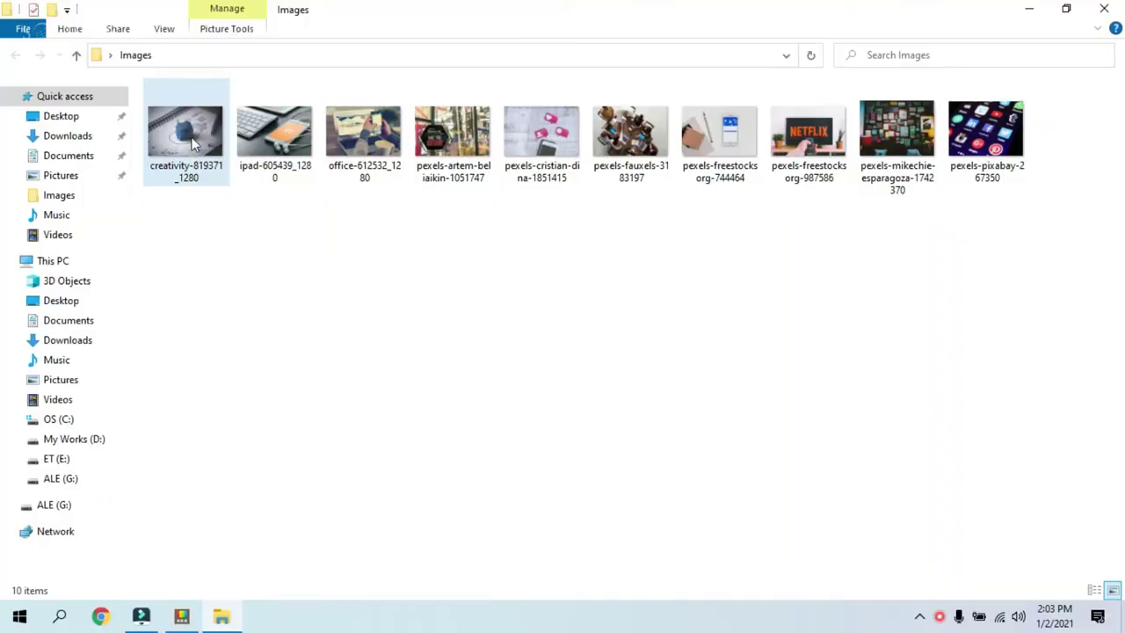
Right-click the creativity photo in the Images folder to list its actions, including Resize pictures.
{"action": "right_click", "coordinate": [194, 144]}
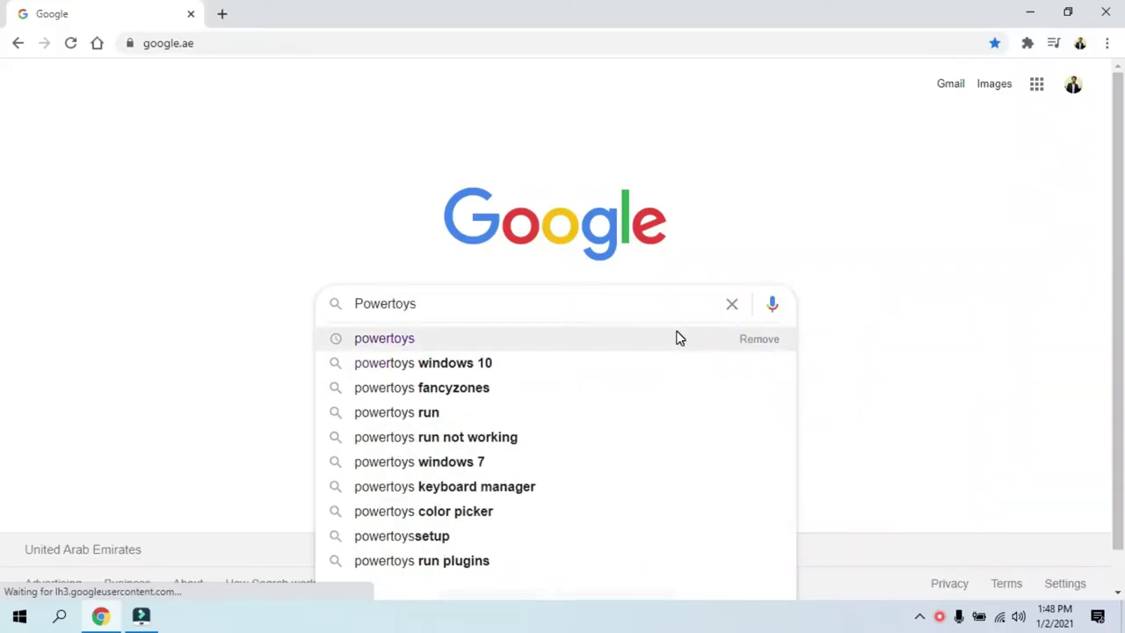
Search Google for 'powertoys' and go to the PowerToys GitHub project.
{"action": "left_click", "coordinate": [649, 349]}
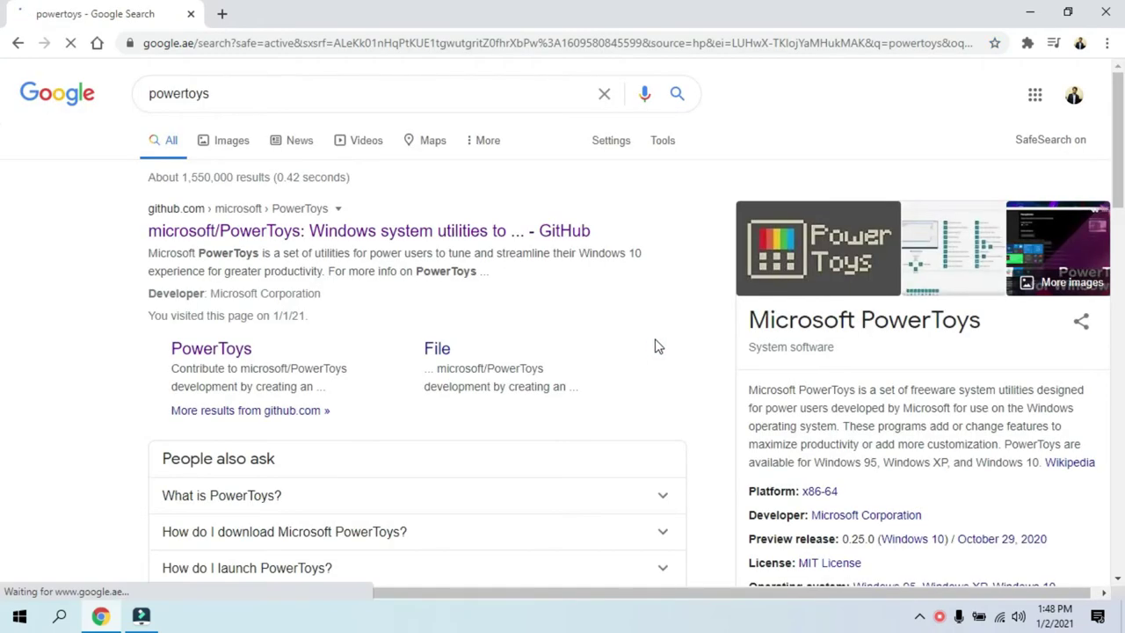
{"action": "left_click_drag", "start_coordinate": [750, 320], "coordinate": [982, 326]}
{"action": "left_click", "coordinate": [43, 376]}
{"action": "left_click", "coordinate": [235, 351]}
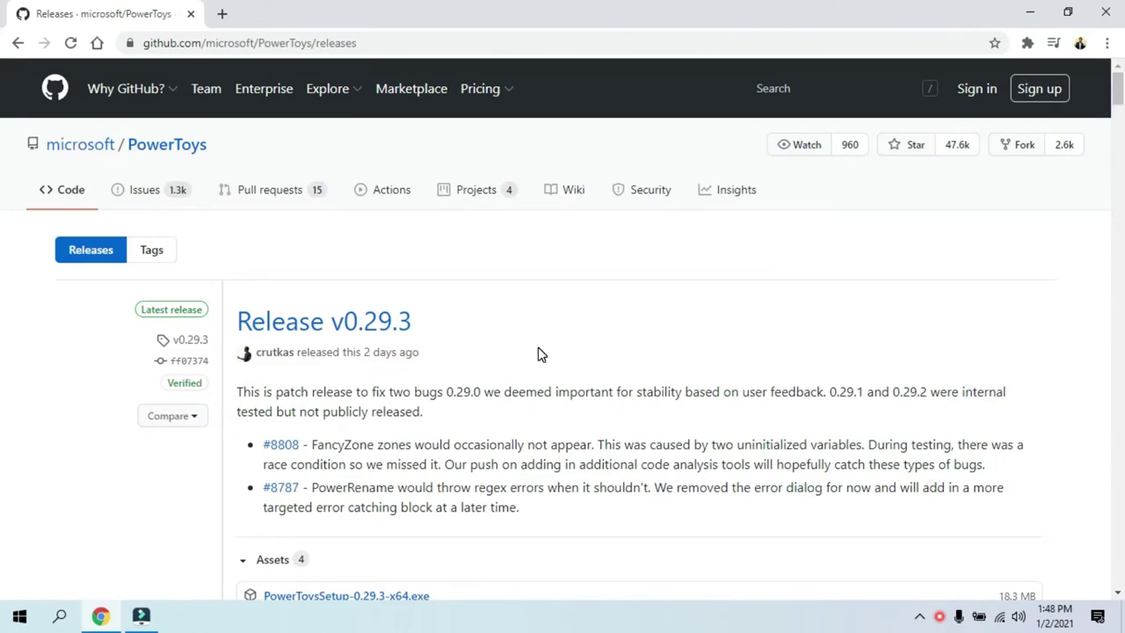
Save PowerToysSetup-0.29.3-x64.exe from the releases page to the Desktop.
{"action": "scroll", "coordinate": [540, 353], "scroll_direction": "down", "scroll_amount": 2}
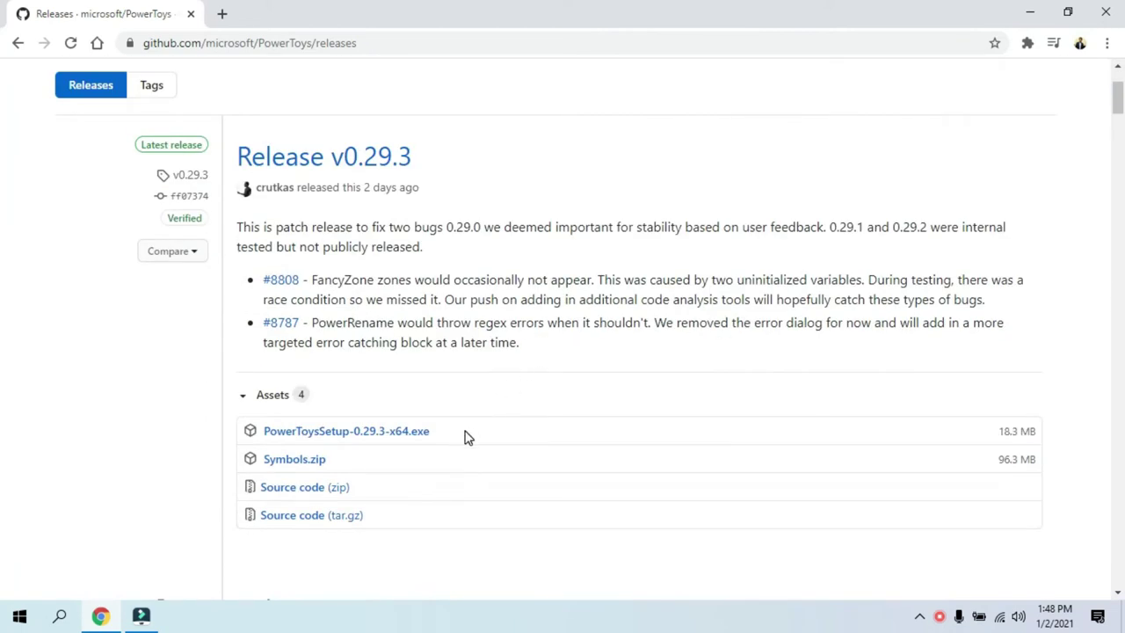
{"action": "left_click", "coordinate": [398, 434]}
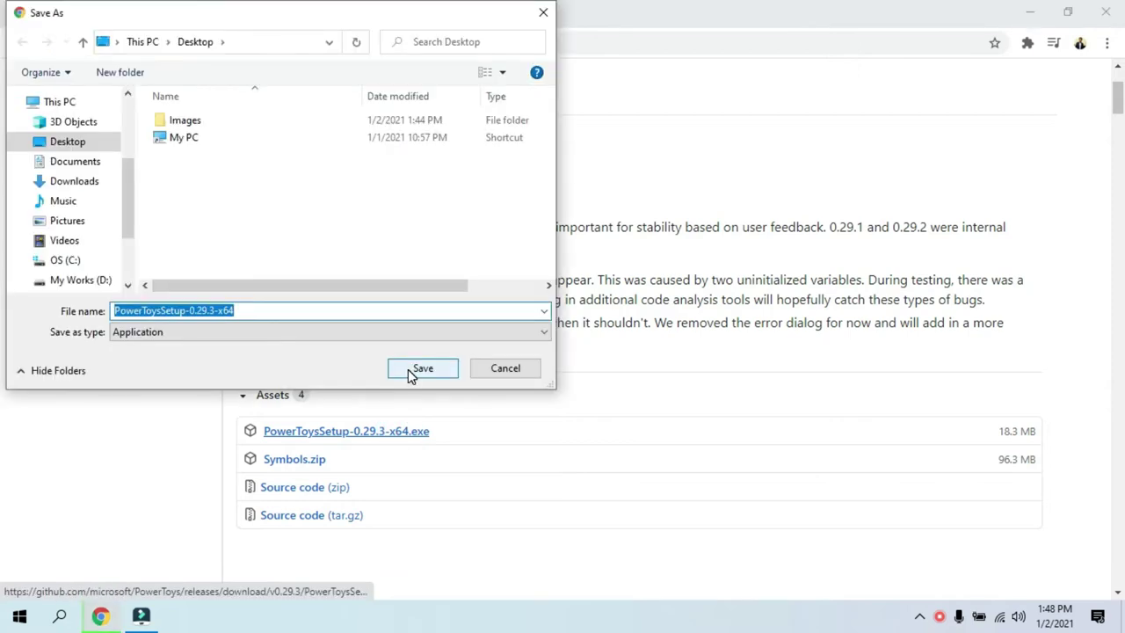
{"action": "left_click", "coordinate": [408, 369]}
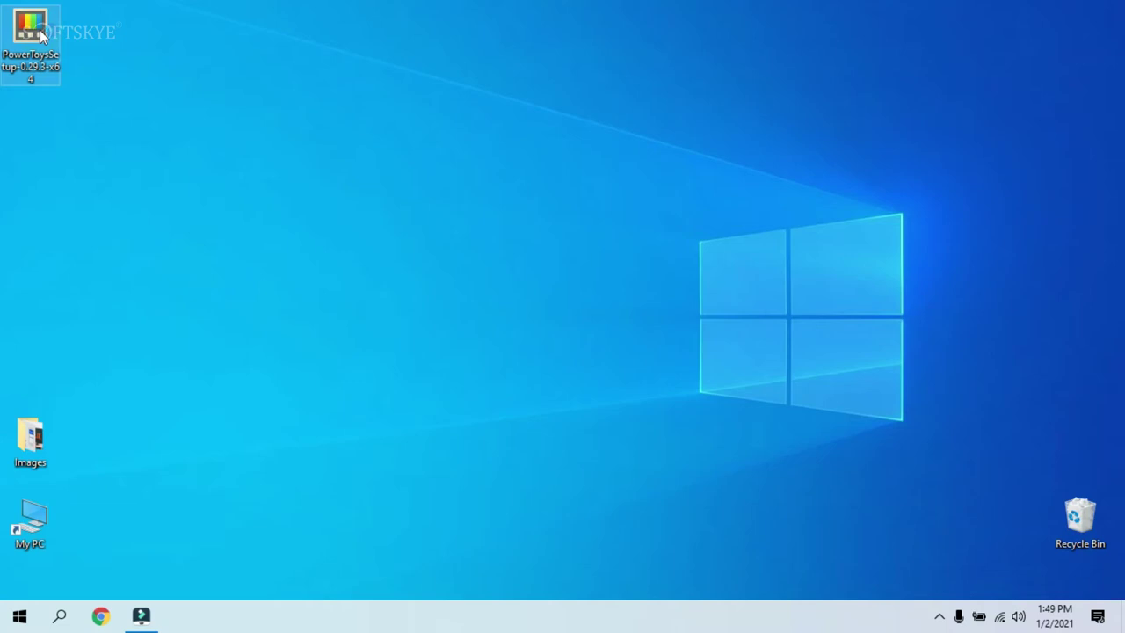
Run the PowerToysSetup installer from the Desktop and install PowerToys (Preview) through the wizard.
{"action": "double_click", "coordinate": [41, 36]}
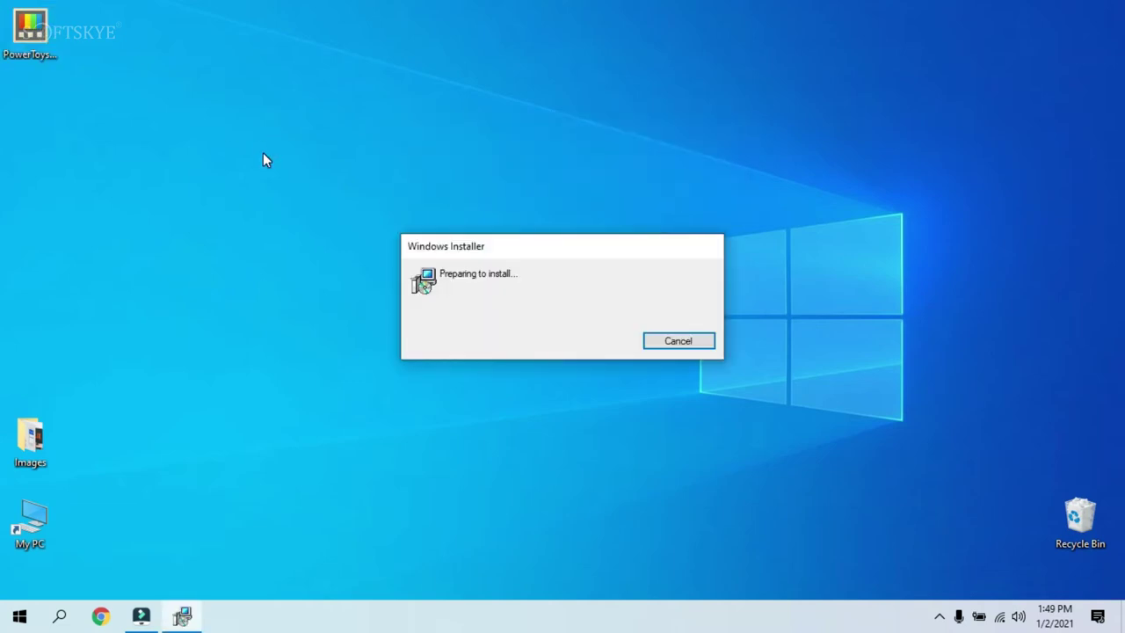
{"action": "left_click", "coordinate": [648, 436]}
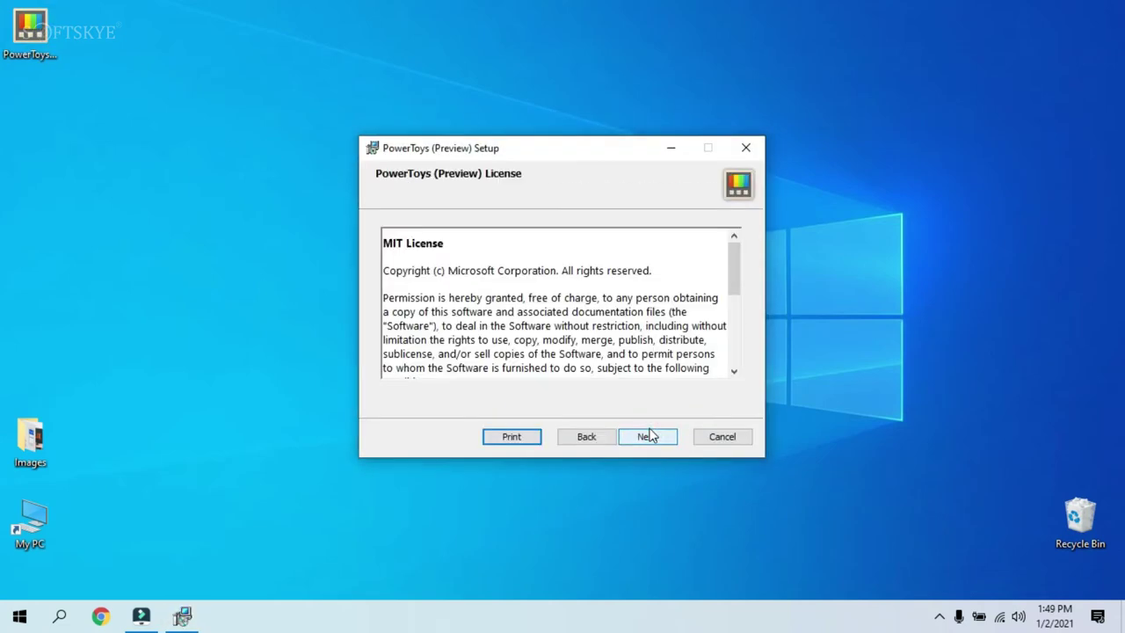
{"action": "left_click", "coordinate": [657, 437]}
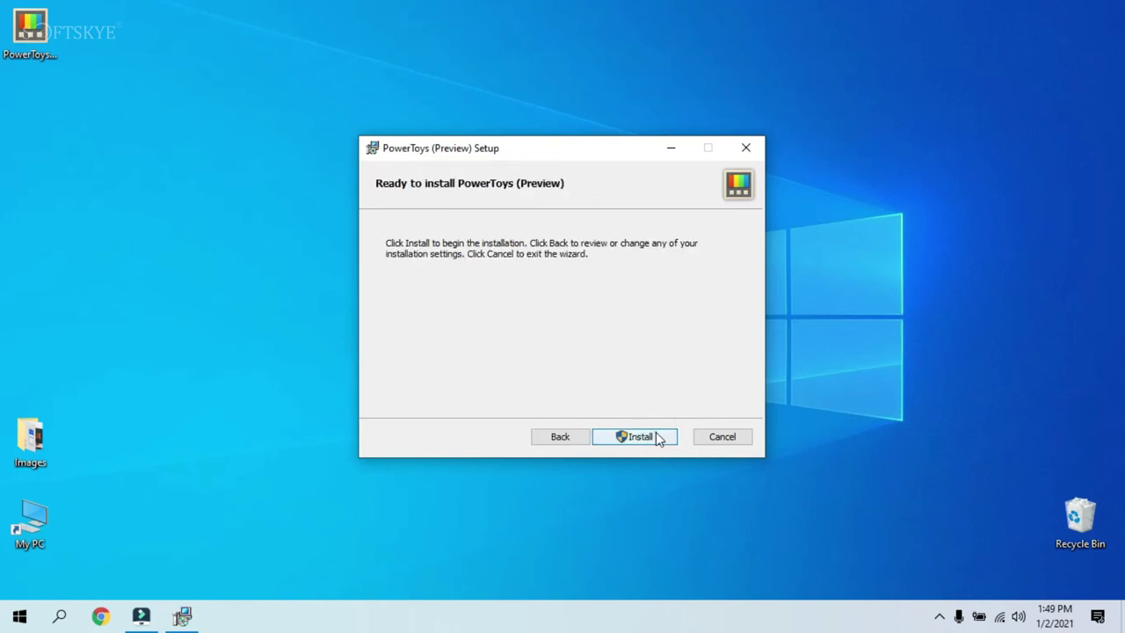
{"action": "left_click", "coordinate": [657, 437]}
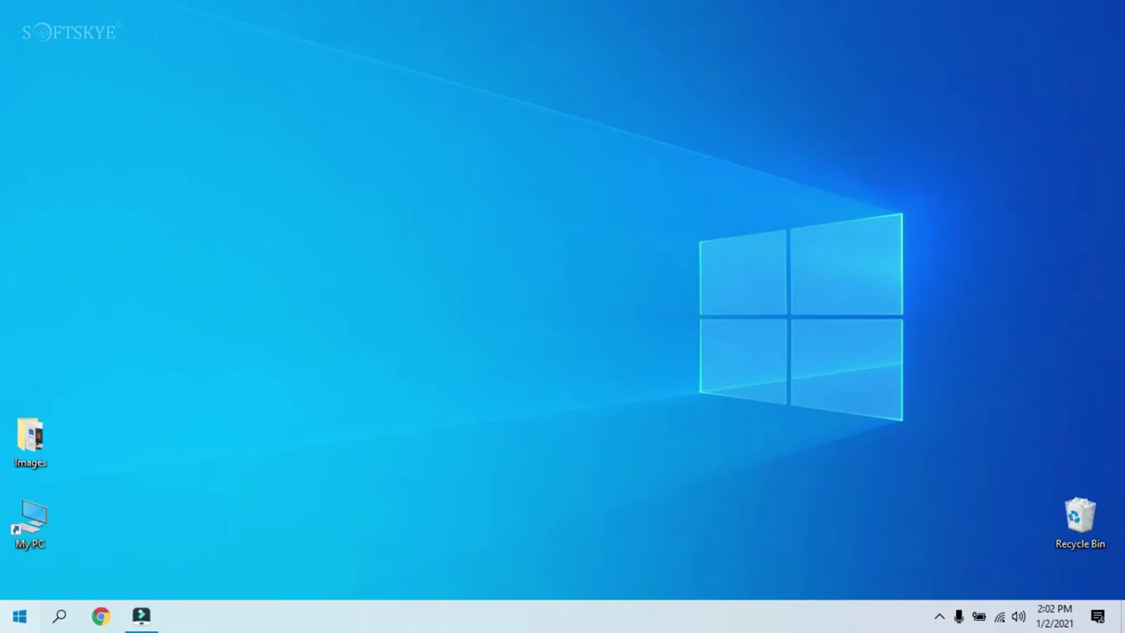
Launch PowerToys (Preview) from Start, restart it as administrator, and show Image Resizer settings.
{"action": "key", "text": "super"}
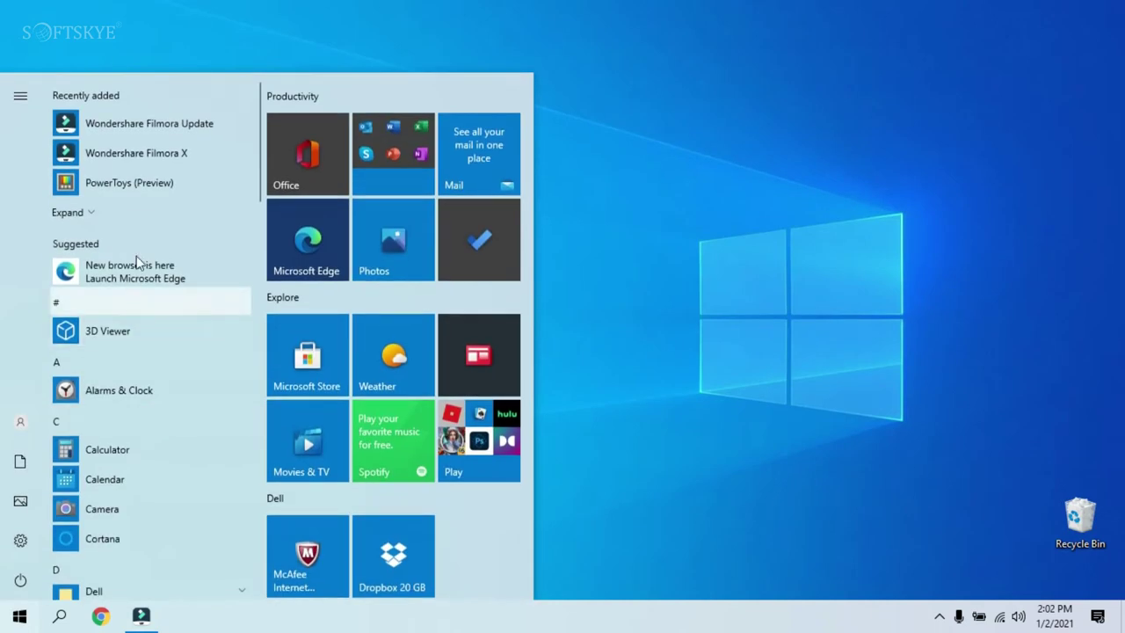
{"action": "left_click", "coordinate": [152, 185]}
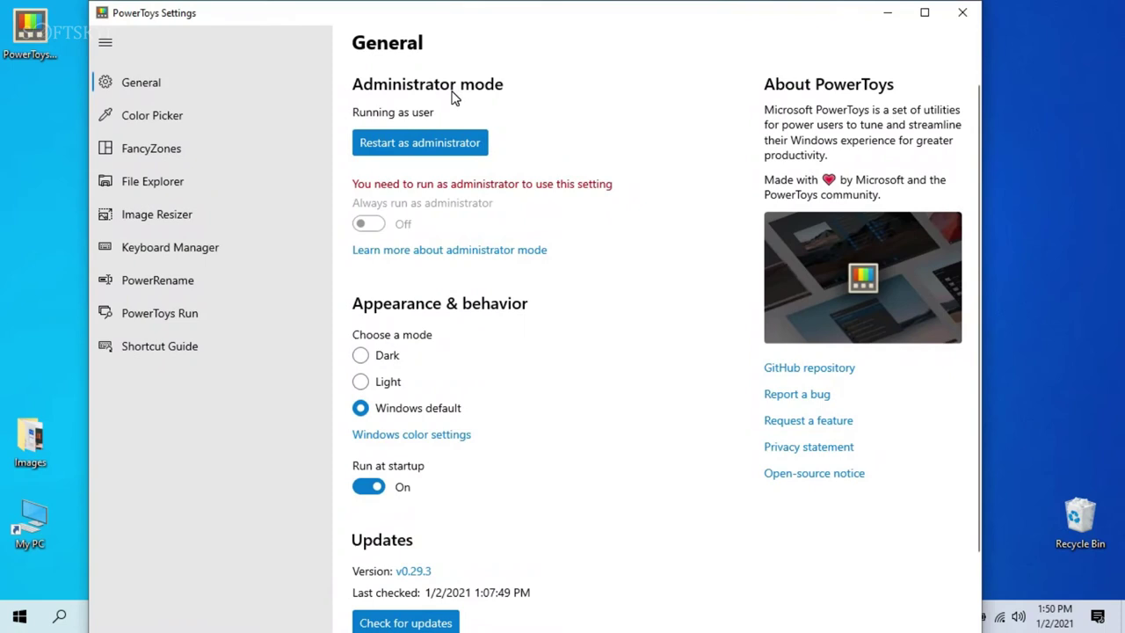
{"action": "left_click", "coordinate": [466, 144]}
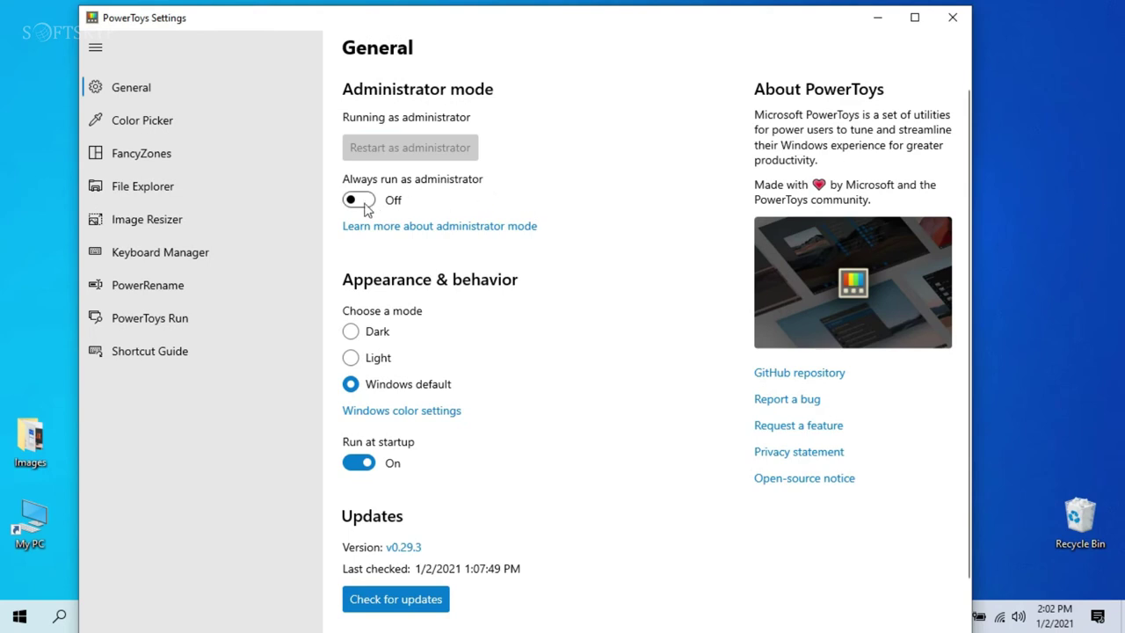
{"action": "left_click", "coordinate": [257, 220]}
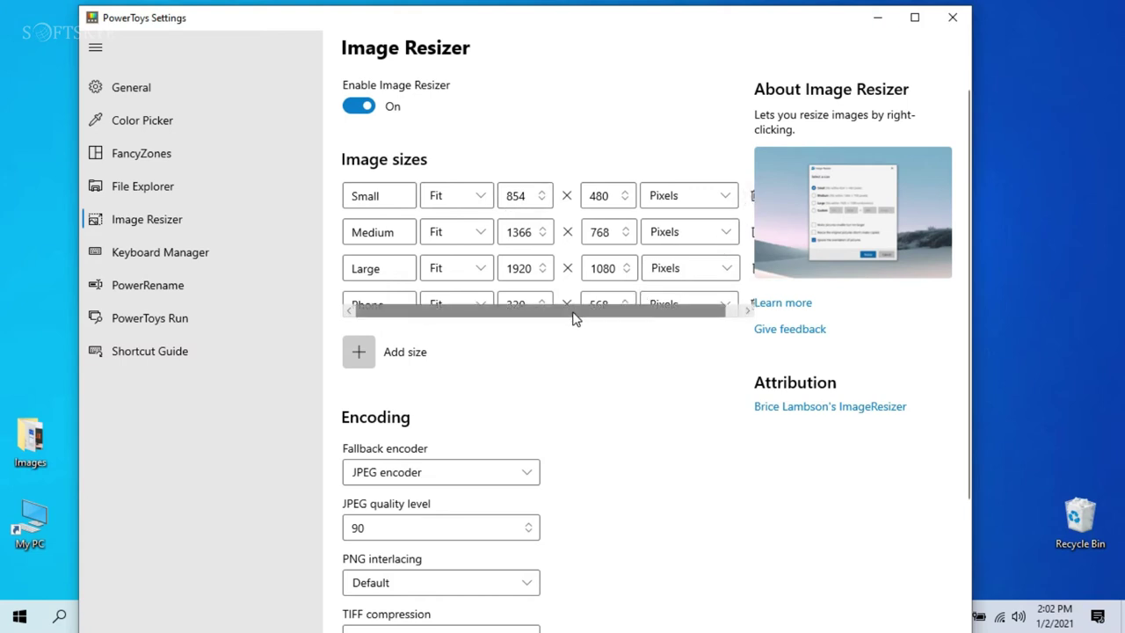
Keep JPEG as the Image Resizer fallback encoder and set JPEG quality level to 90.
{"action": "mouse_move", "coordinate": [572, 310]}
{"action": "left_mouse_down"}
{"action": "mouse_move", "coordinate": [642, 310]}
{"action": "mouse_move", "coordinate": [555, 316]}
{"action": "left_mouse_up"}
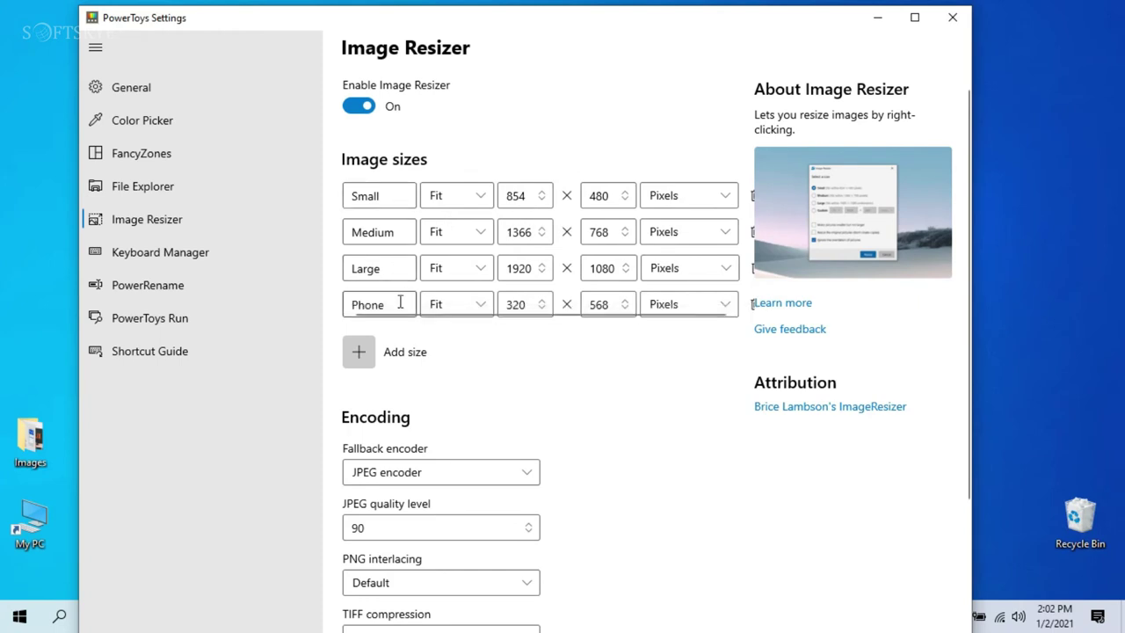
{"action": "left_click", "coordinate": [530, 470]}
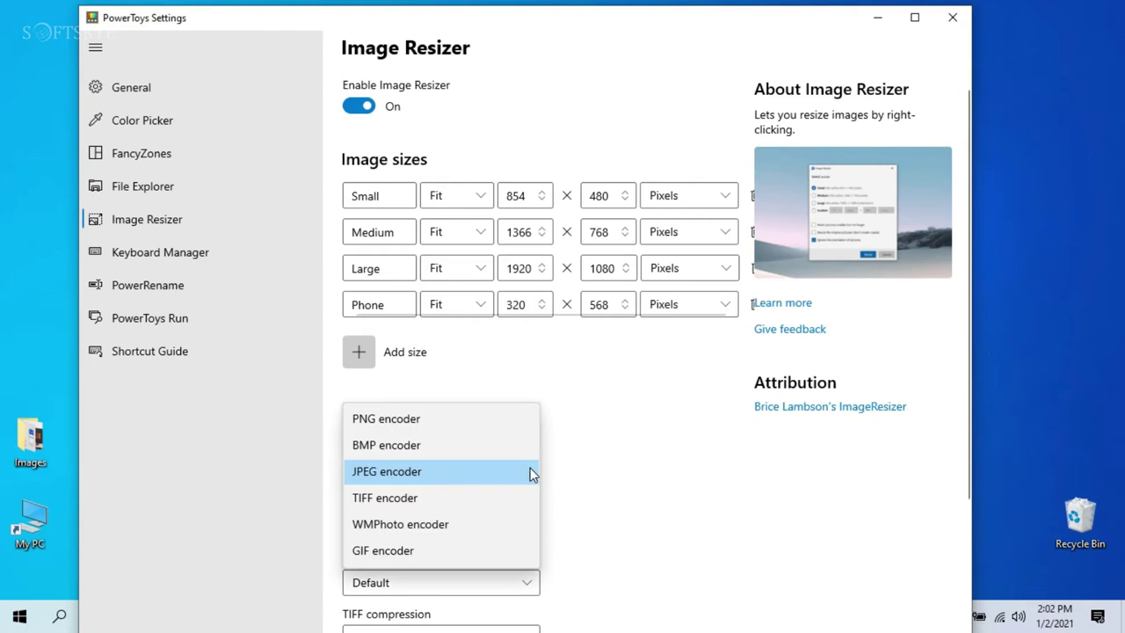
{"action": "left_click", "coordinate": [699, 475]}
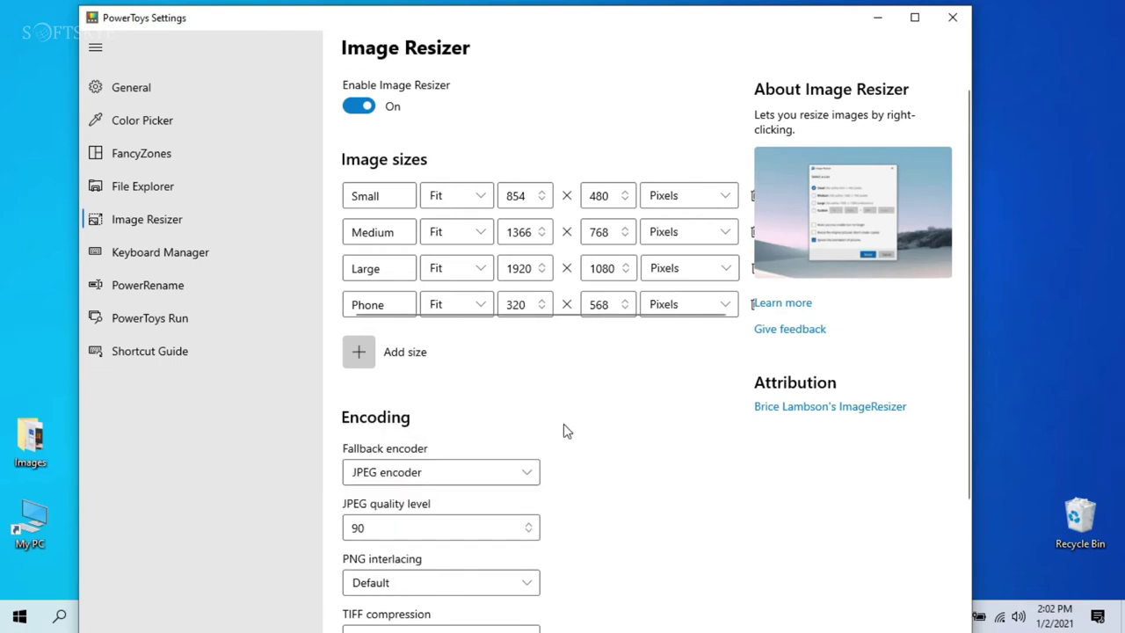
{"action": "left_click", "coordinate": [532, 526]}
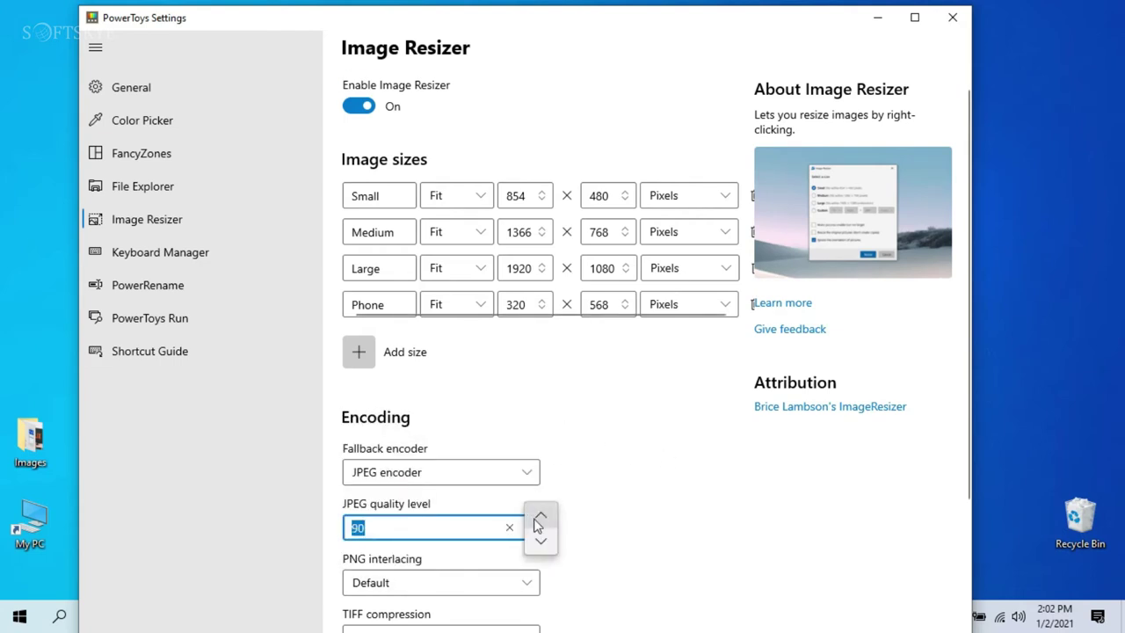
{"action": "left_click", "coordinate": [540, 540]}
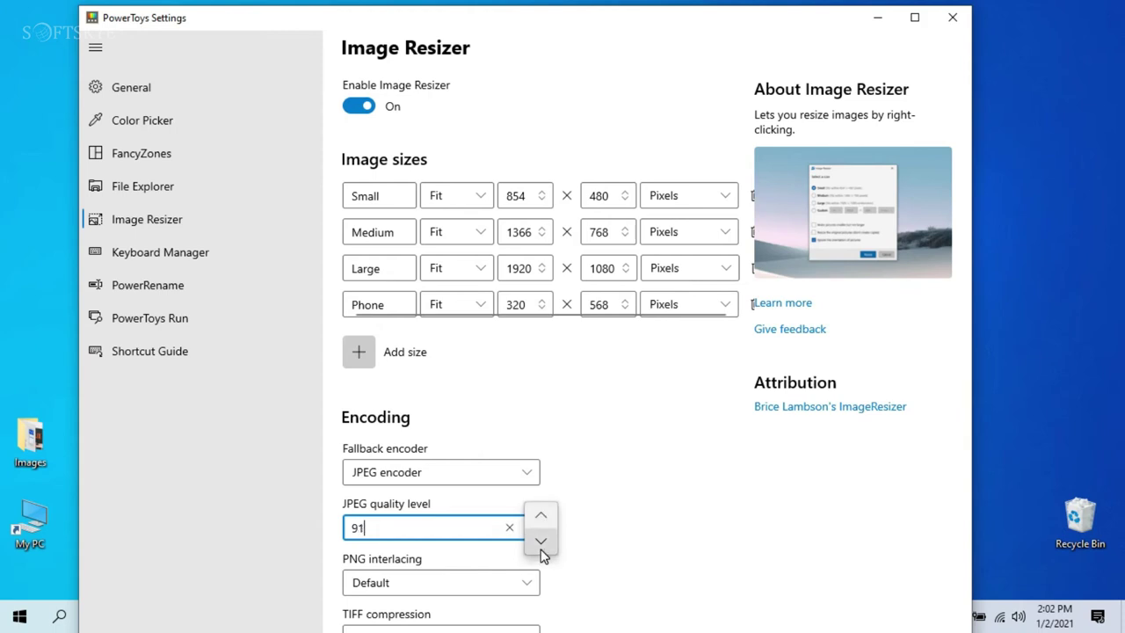
{"action": "left_click", "coordinate": [646, 540]}
{"action": "left_click_drag", "start_coordinate": [964, 409], "coordinate": [964, 602]}
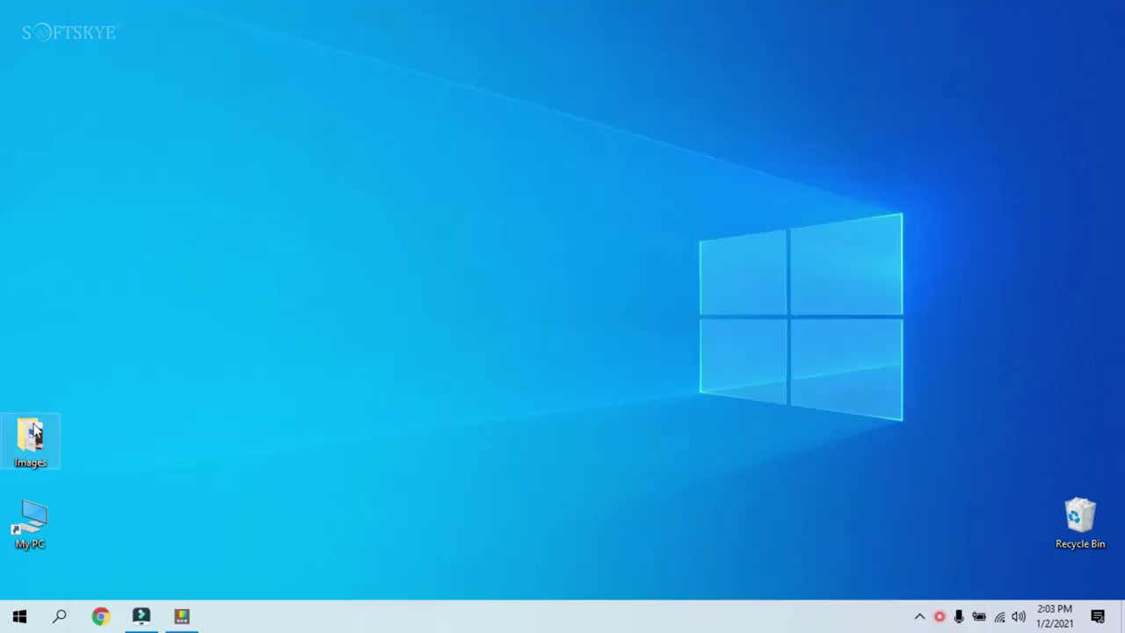
Open the Images folder, choose Resize pictures for the creativity photo, and move the dialog right.
{"action": "double_click", "coordinate": [31, 432]}
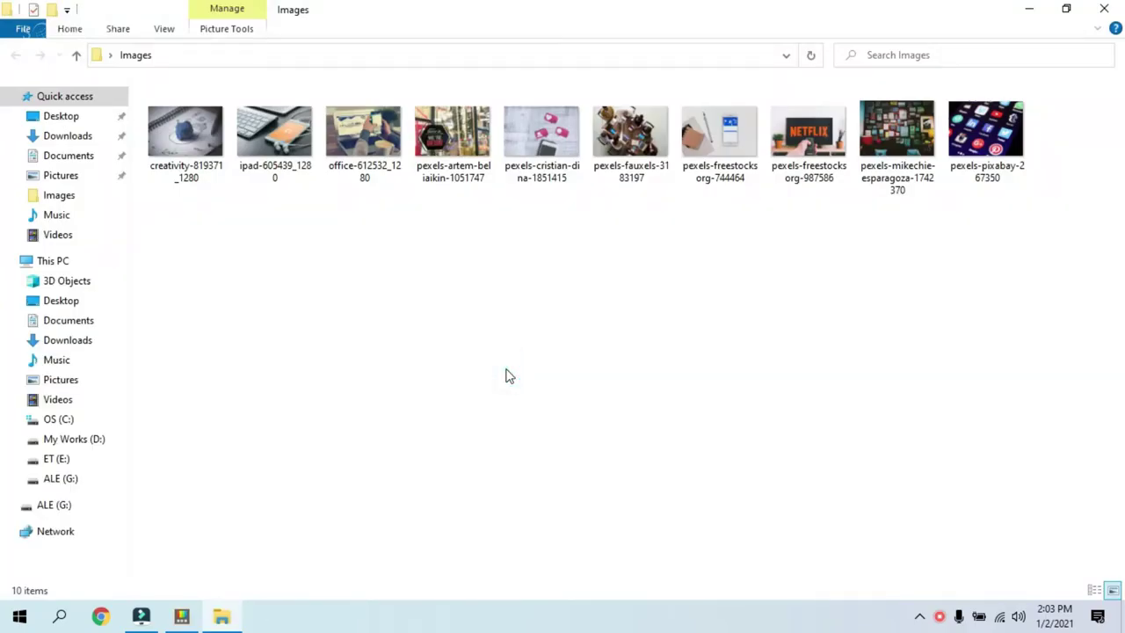
{"action": "left_click", "coordinate": [191, 140]}
{"action": "right_click", "coordinate": [191, 141]}
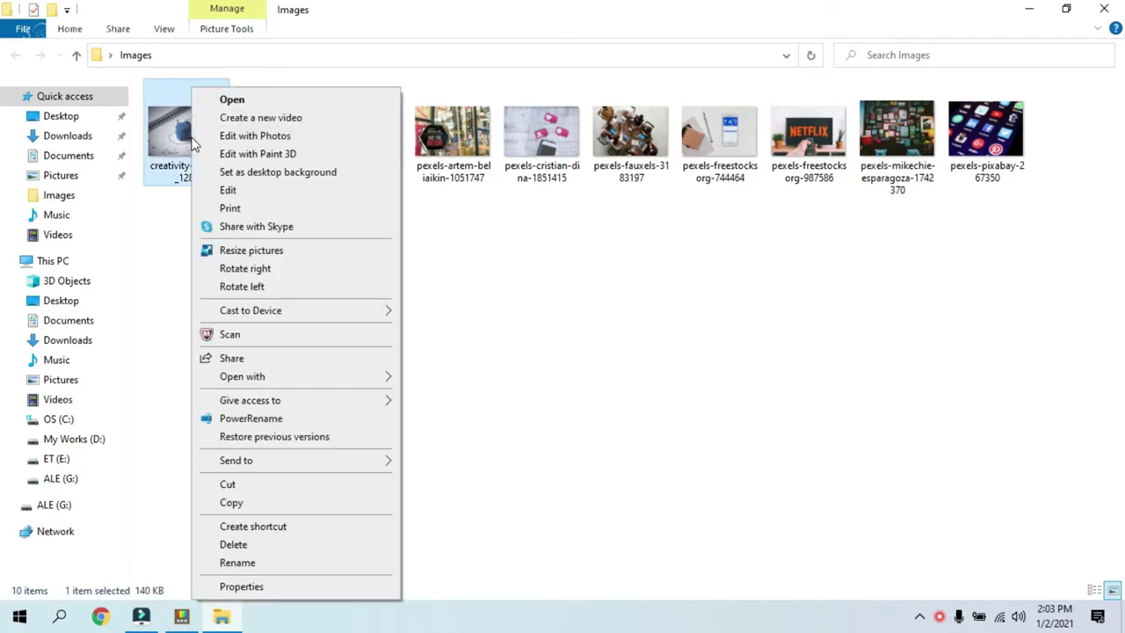
{"action": "left_click", "coordinate": [326, 256]}
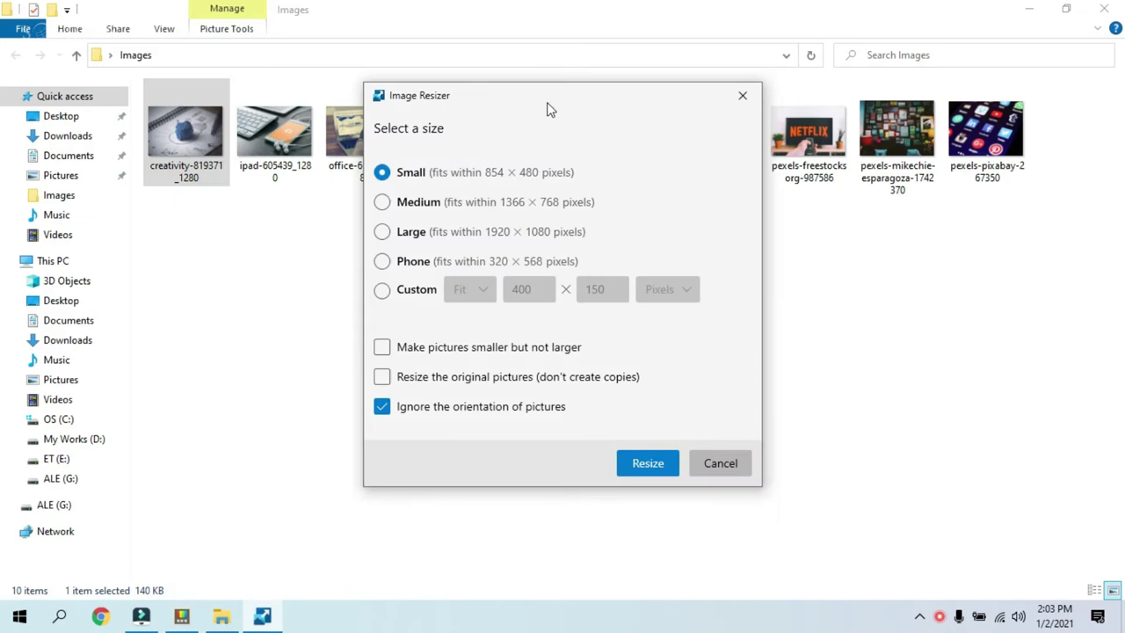
{"action": "left_click_drag", "start_coordinate": [545, 104], "coordinate": [875, 133]}
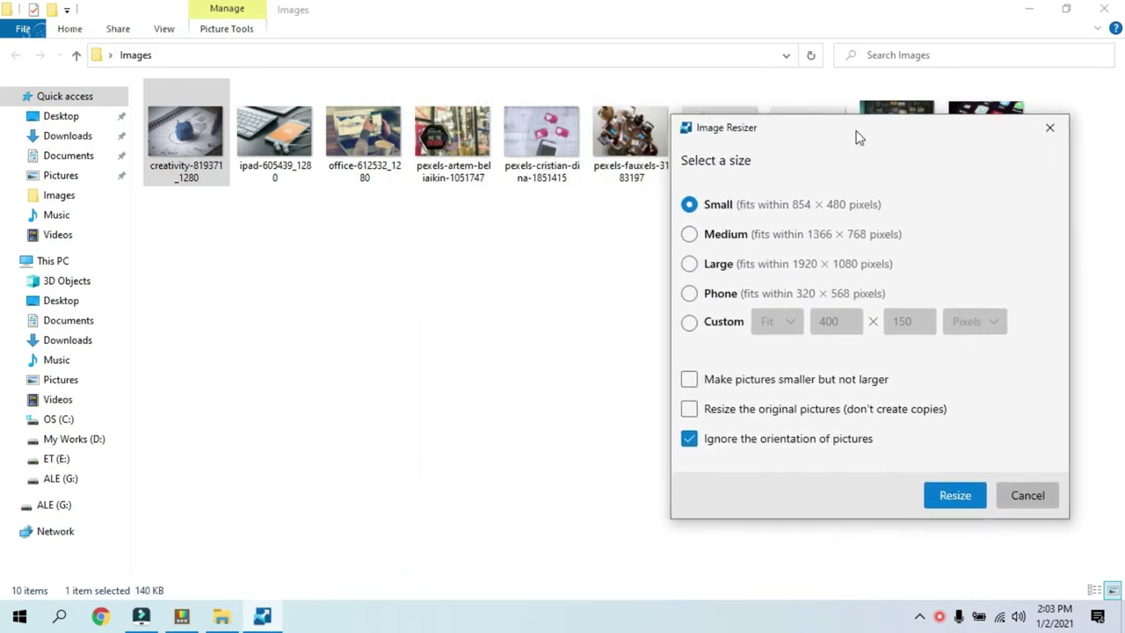
Place Image Resizer beside Settings, select Custom 400 × 150, then minimize Settings and recenter the dialog.
{"action": "left_click", "coordinate": [183, 616]}
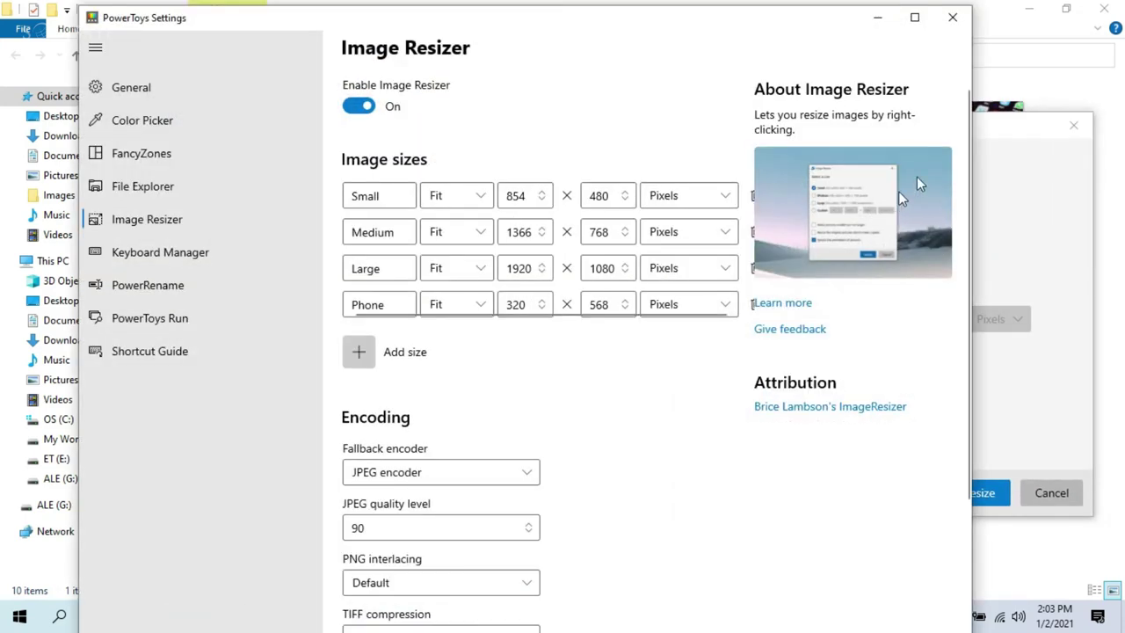
{"action": "left_click", "coordinate": [921, 132]}
{"action": "left_click_drag", "start_coordinate": [921, 132], "coordinate": [913, 93]}
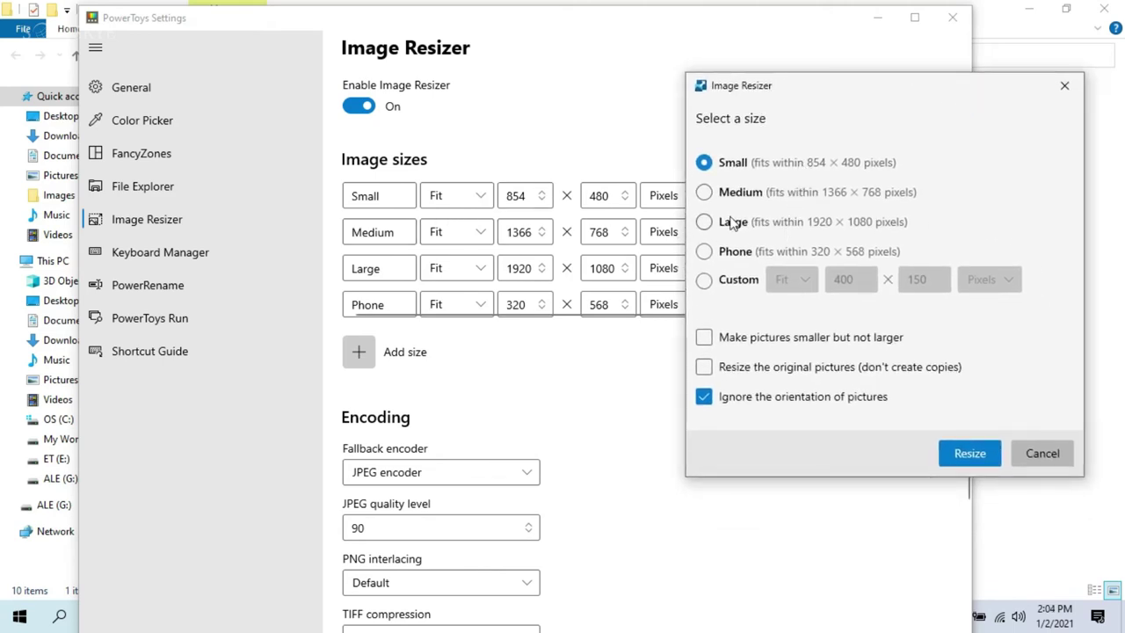
{"action": "left_click", "coordinate": [734, 280]}
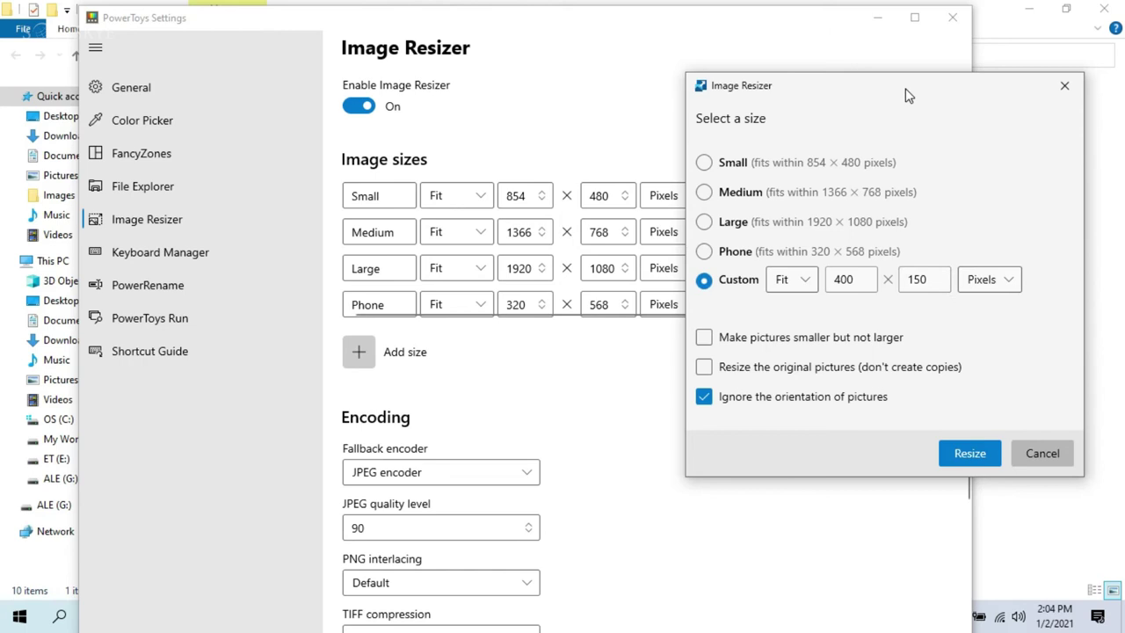
{"action": "left_click", "coordinate": [877, 17]}
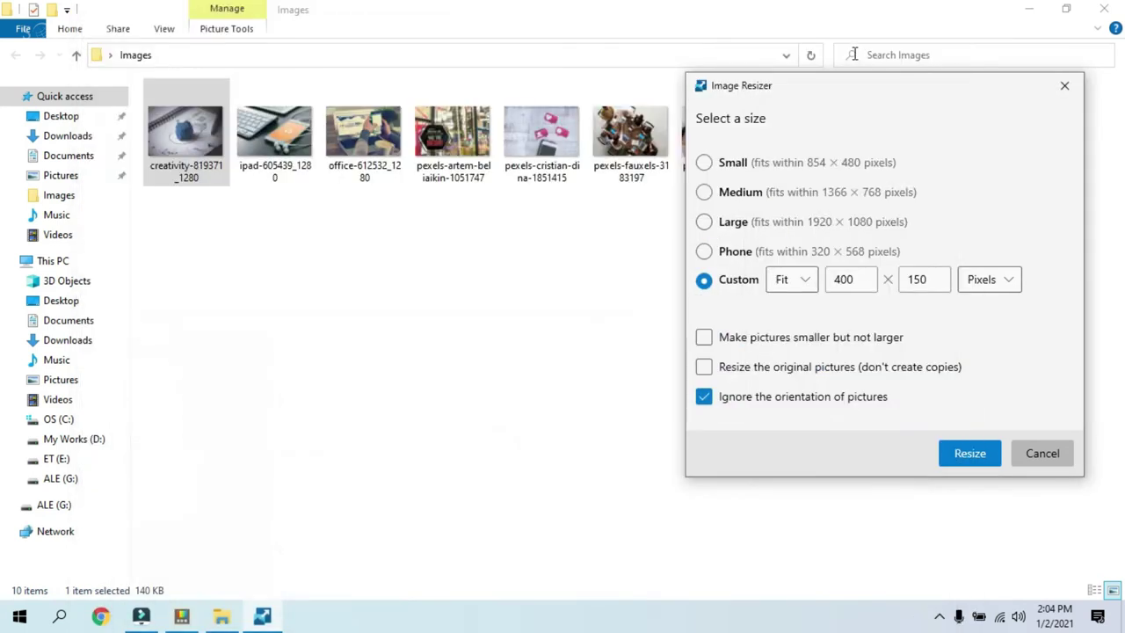
{"action": "mouse_move", "coordinate": [824, 97]}
{"action": "left_mouse_down"}
{"action": "mouse_move", "coordinate": [411, 104]}
{"action": "mouse_move", "coordinate": [469, 106]}
{"action": "left_mouse_up"}
Resize the creativity photo to Small with 'Resize the original pictures' left off, keeping the original.
{"action": "left_click", "coordinate": [356, 170]}
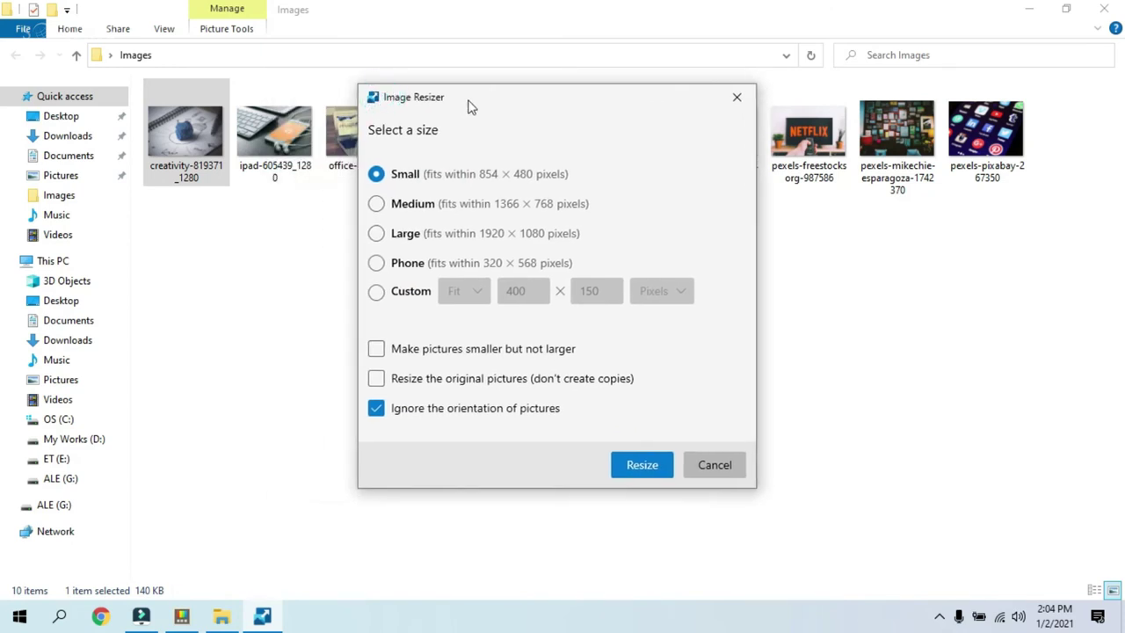
{"action": "left_click", "coordinate": [466, 385]}
{"action": "left_click", "coordinate": [609, 388]}
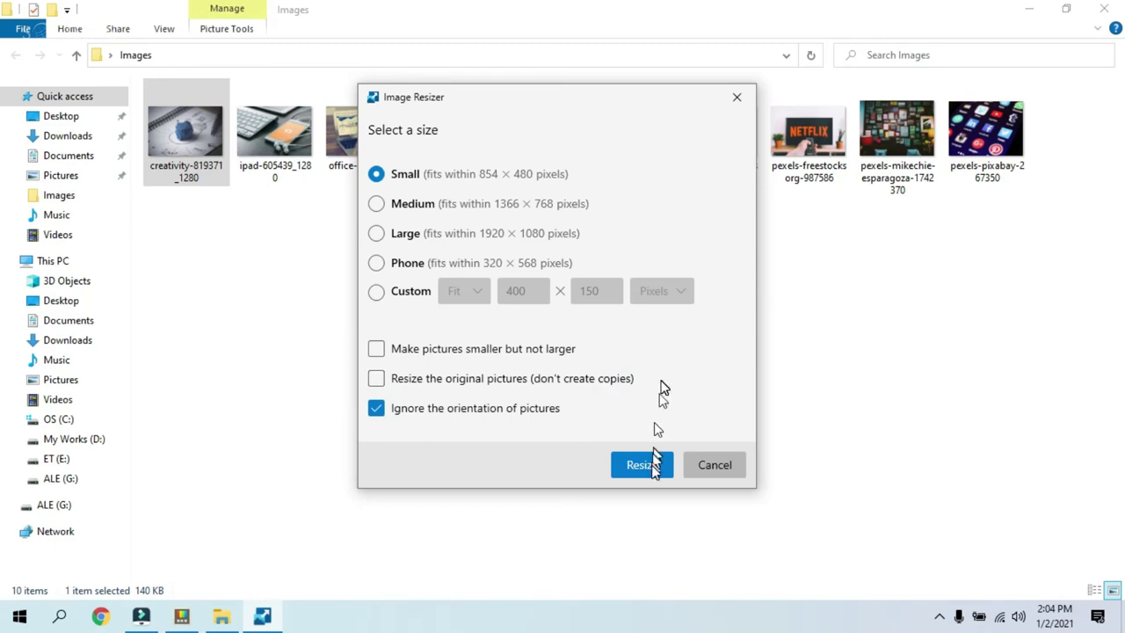
{"action": "left_click", "coordinate": [652, 467]}
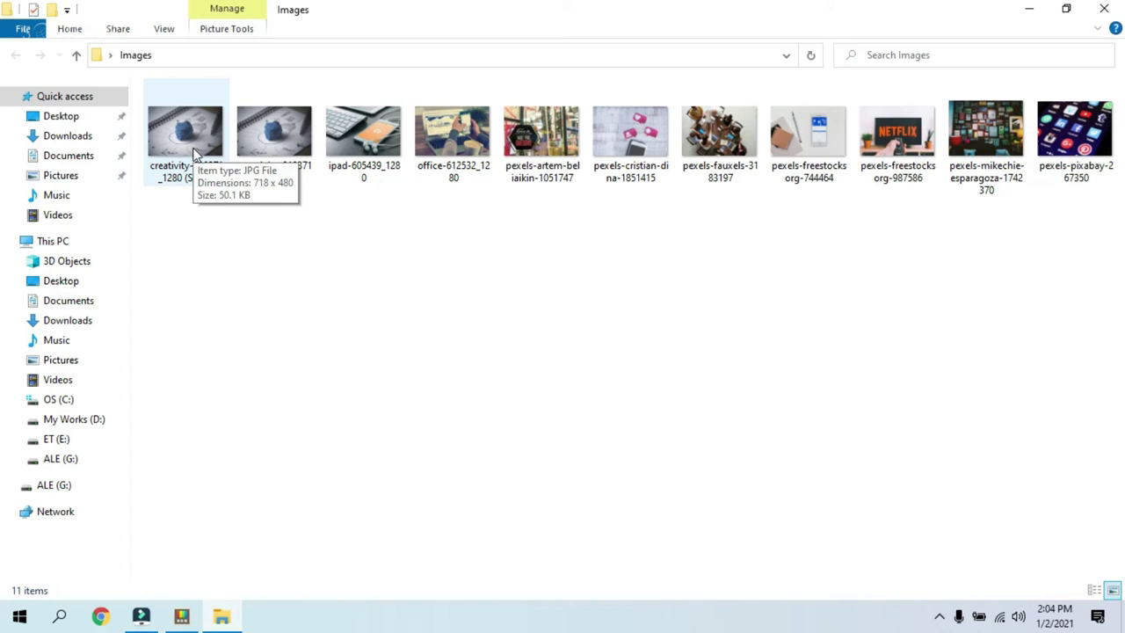
Select the nine remaining photos and resize them to Small copies via Resize pictures.
{"action": "left_click_drag", "start_coordinate": [1105, 211], "coordinate": [366, 125]}
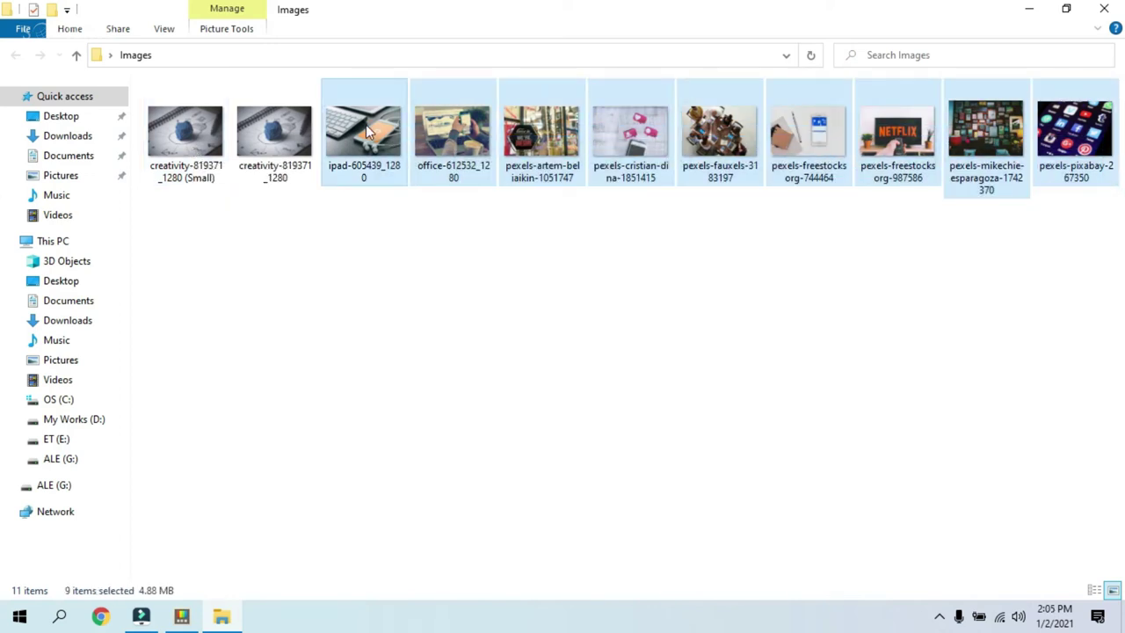
{"action": "right_click", "coordinate": [367, 130]}
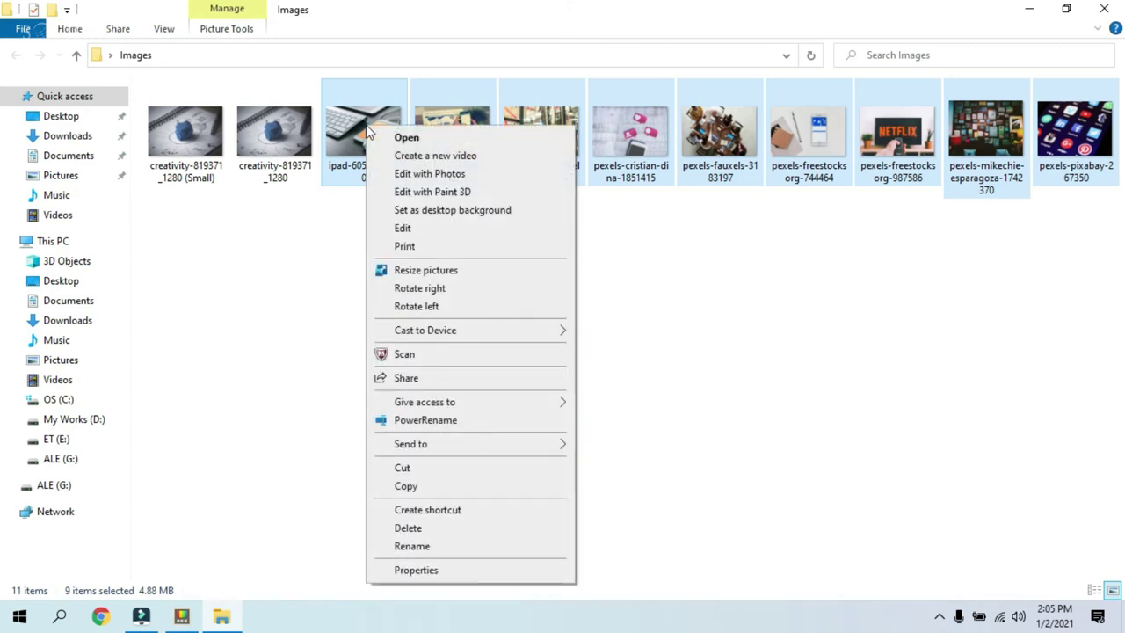
{"action": "left_click", "coordinate": [498, 275]}
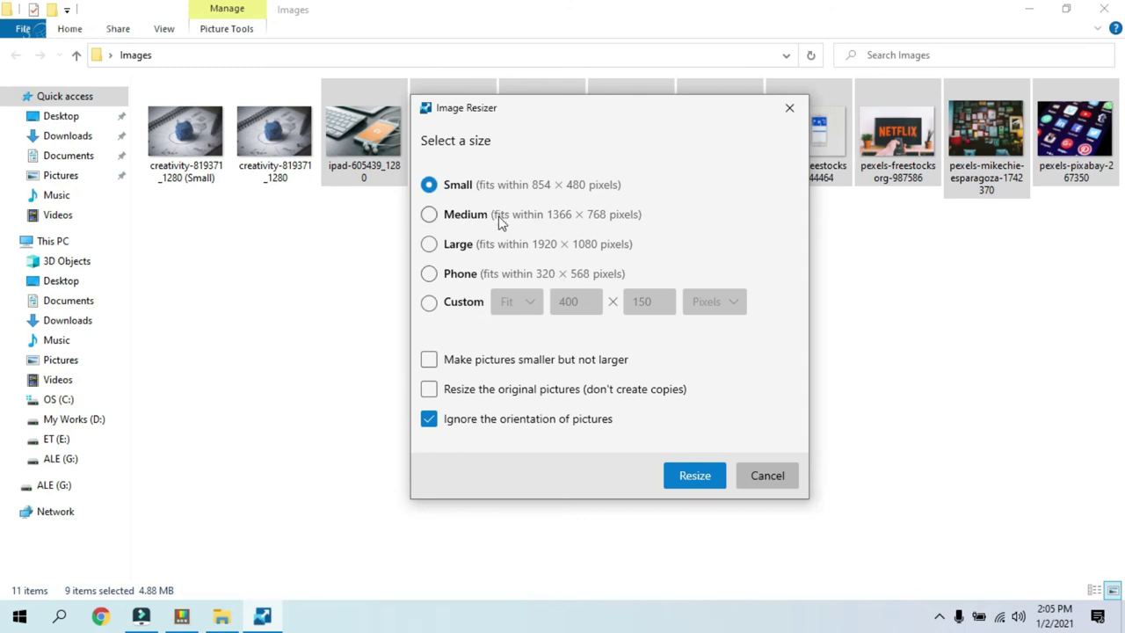
{"action": "left_click", "coordinate": [694, 482]}
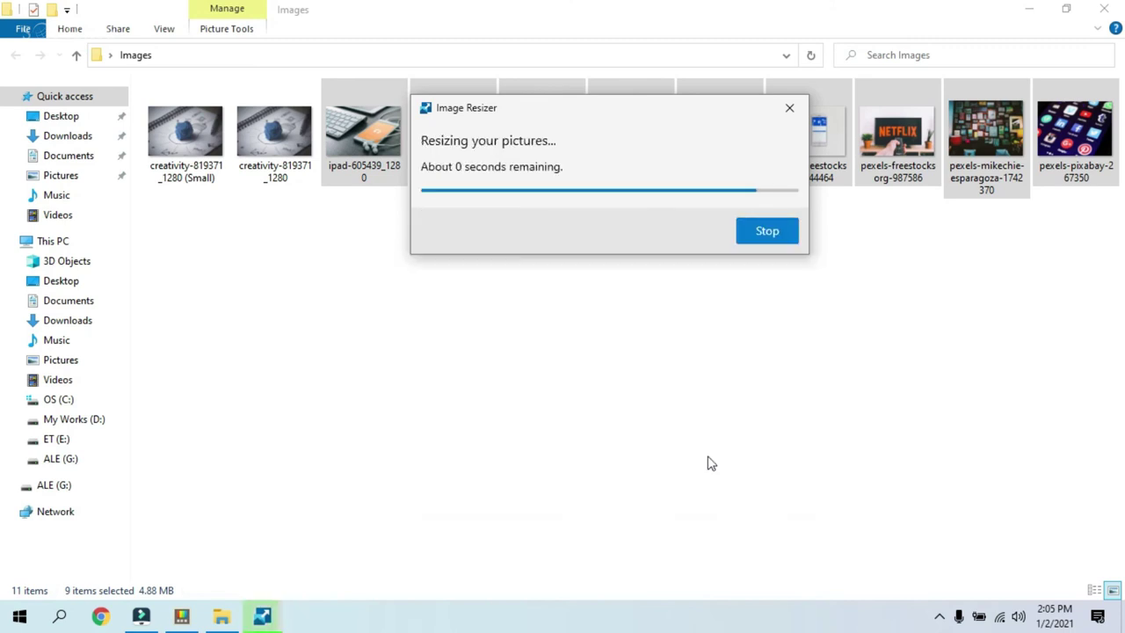
{"action": "left_click", "coordinate": [710, 464]}
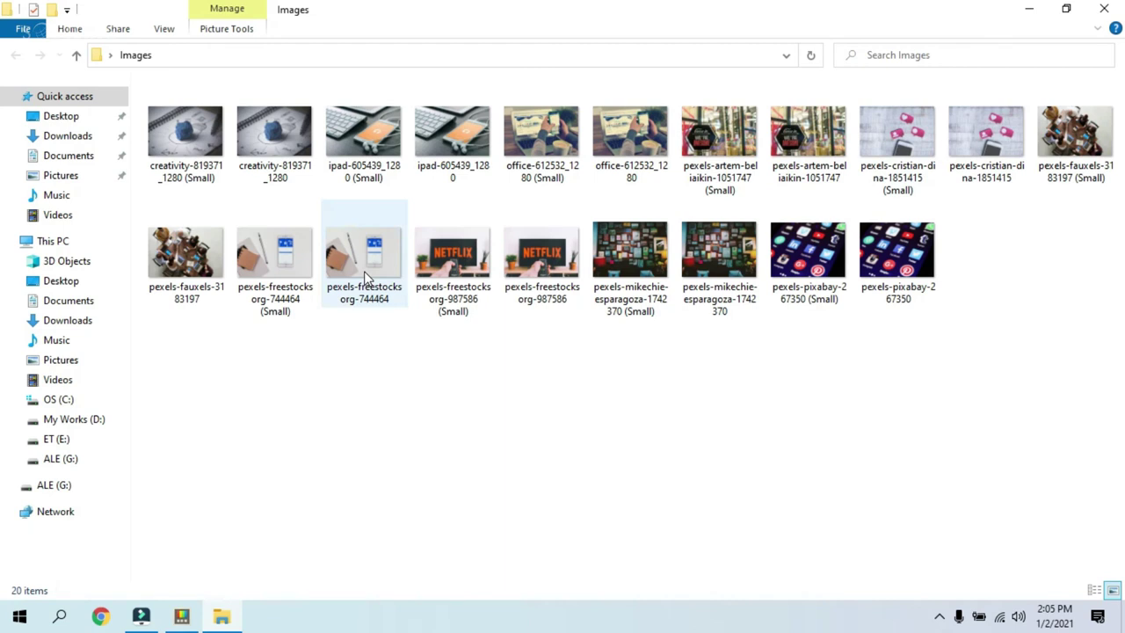